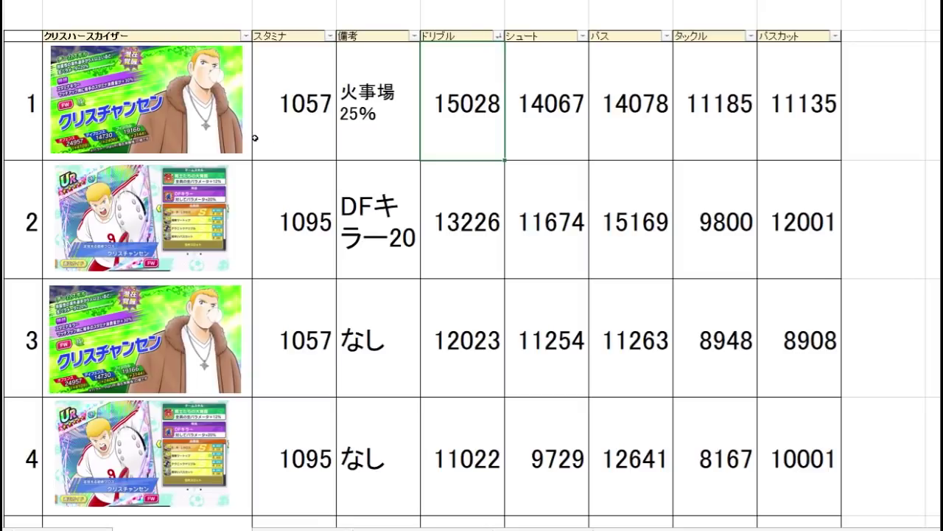
Compare the ドリブル values of the ranked rows, checking the 備考 note on the DFキラー20 row
{"action": "left_click_drag", "start_coordinate": [250, 138], "coordinate": [445, 126]}
{"action": "left_click", "coordinate": [452, 126]}
{"action": "left_click", "coordinate": [483, 218]}
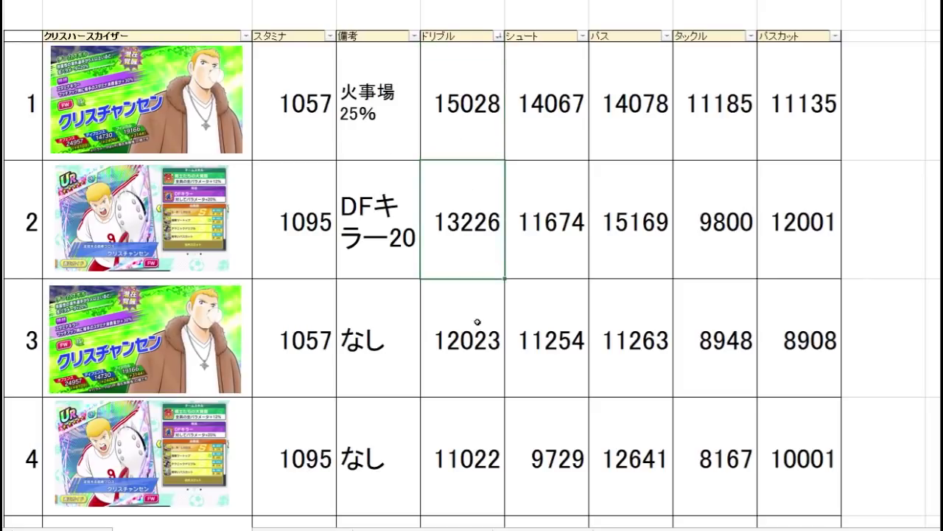
{"action": "left_click", "coordinate": [478, 322]}
{"action": "left_click_drag", "start_coordinate": [480, 257], "coordinate": [472, 325]}
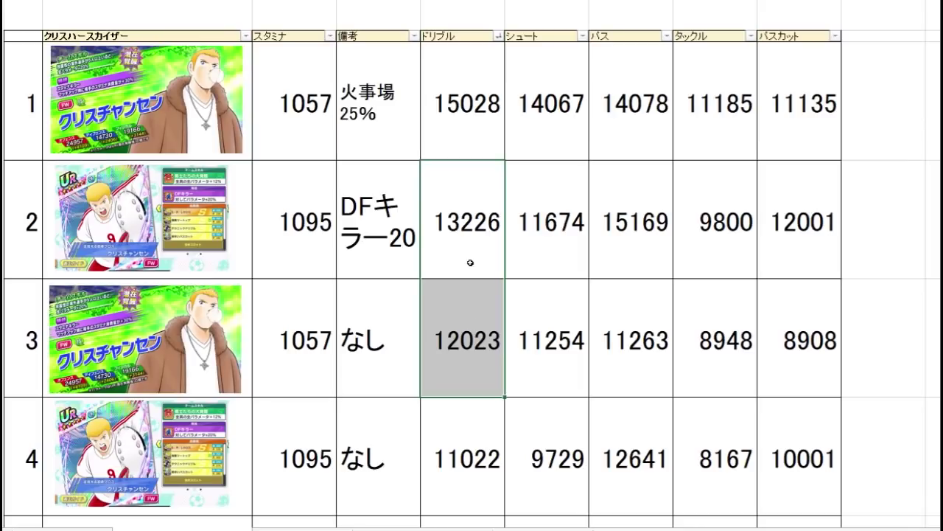
{"action": "left_click", "coordinate": [364, 264]}
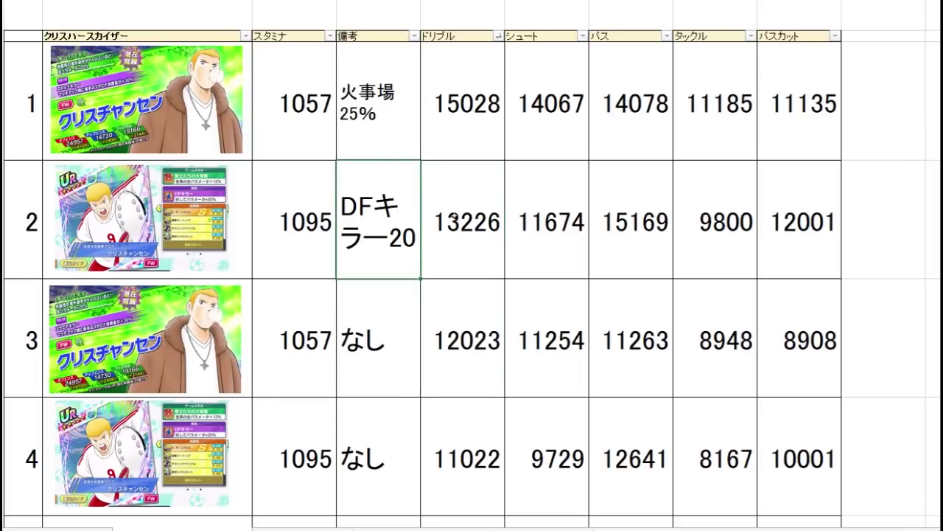
{"action": "left_click", "coordinate": [483, 223]}
{"action": "left_click", "coordinate": [474, 347]}
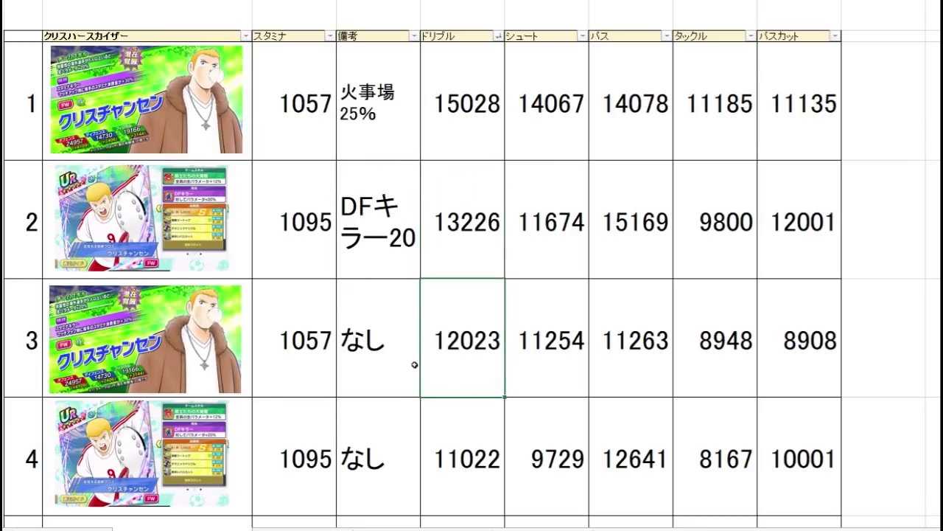
{"action": "left_click", "coordinate": [462, 242]}
{"action": "left_click", "coordinate": [466, 325]}
{"action": "left_click", "coordinate": [476, 269]}
{"action": "left_click", "coordinate": [467, 342]}
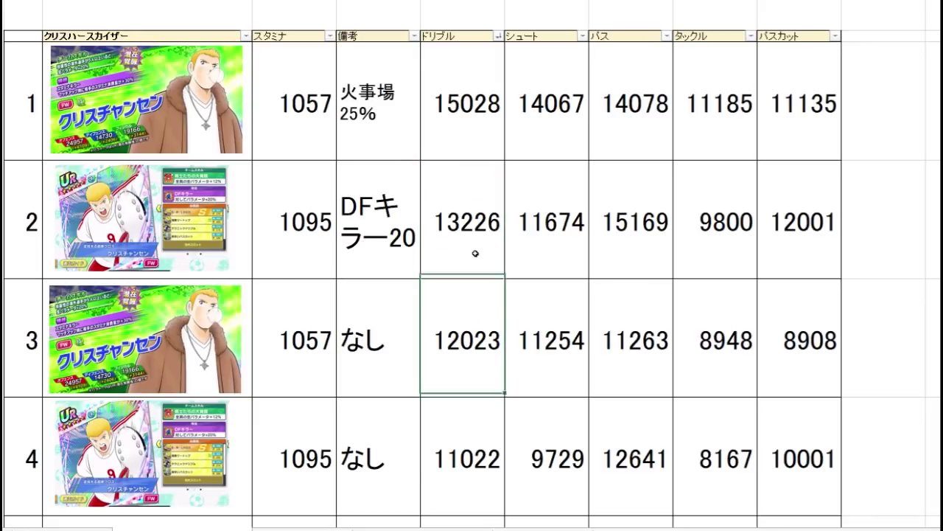
{"action": "left_click", "coordinate": [579, 73]}
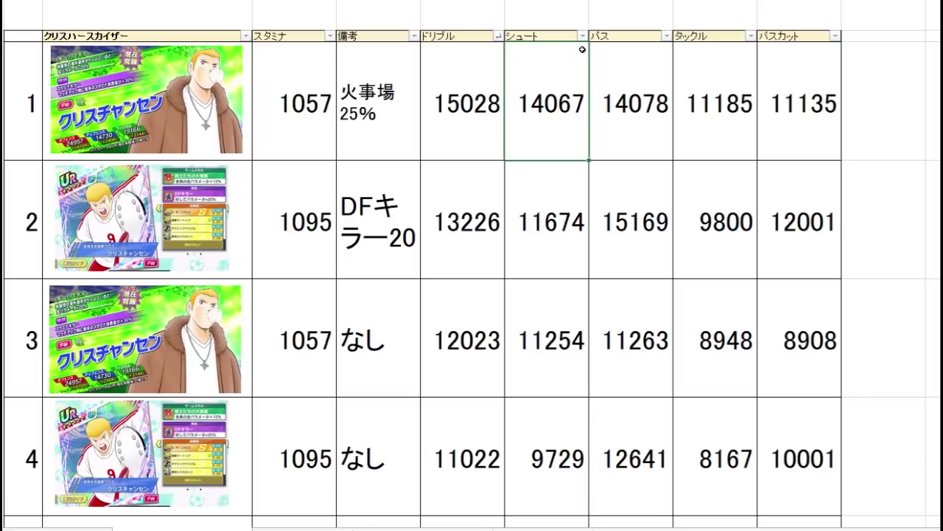
{"action": "left_click", "coordinate": [466, 227]}
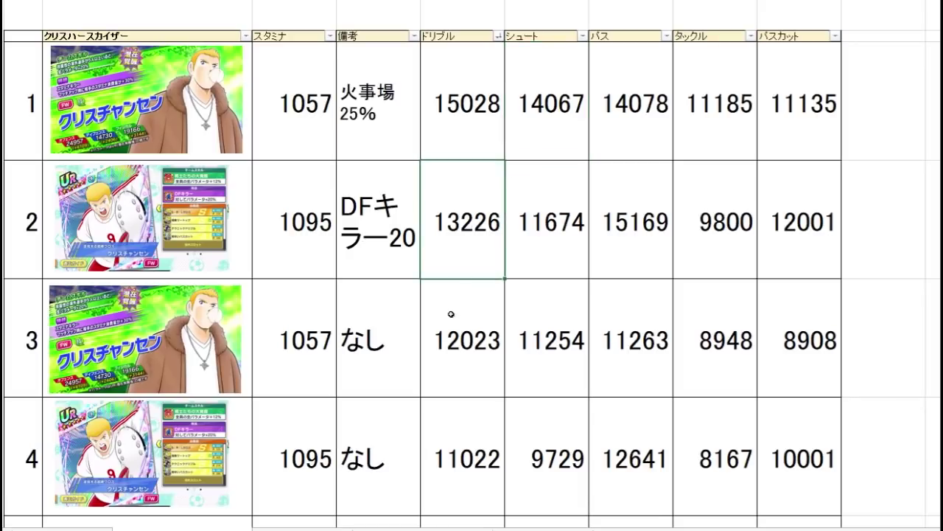
{"action": "left_click", "coordinate": [481, 121]}
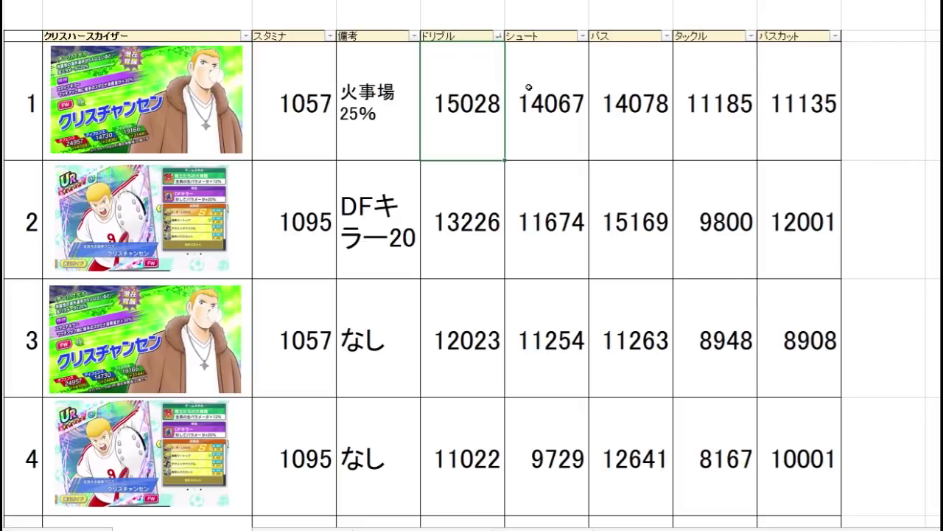
Sort the table by シュート in descending order and compare the top two rows' シュート values
{"action": "left_click", "coordinate": [580, 118]}
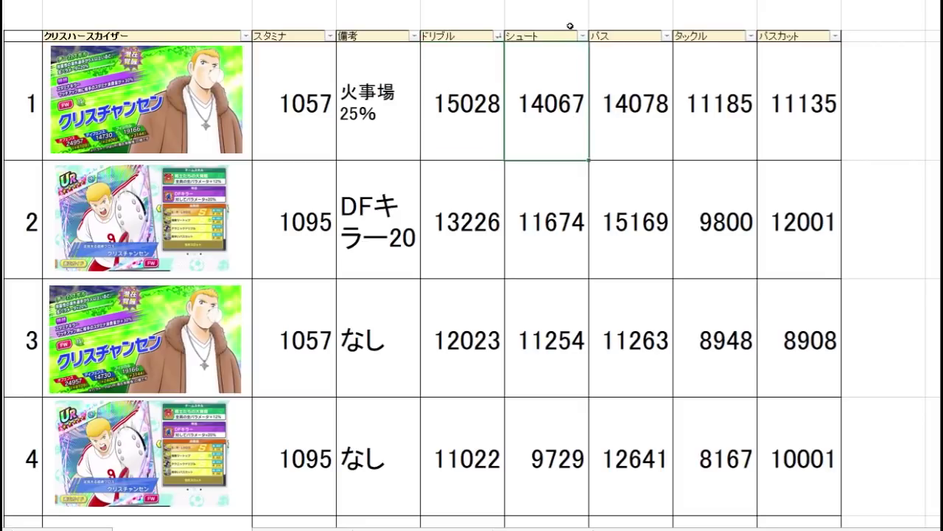
{"action": "left_click", "coordinate": [632, 107]}
{"action": "left_click", "coordinate": [566, 189]}
{"action": "left_click", "coordinate": [573, 118]}
{"action": "left_click", "coordinate": [560, 202]}
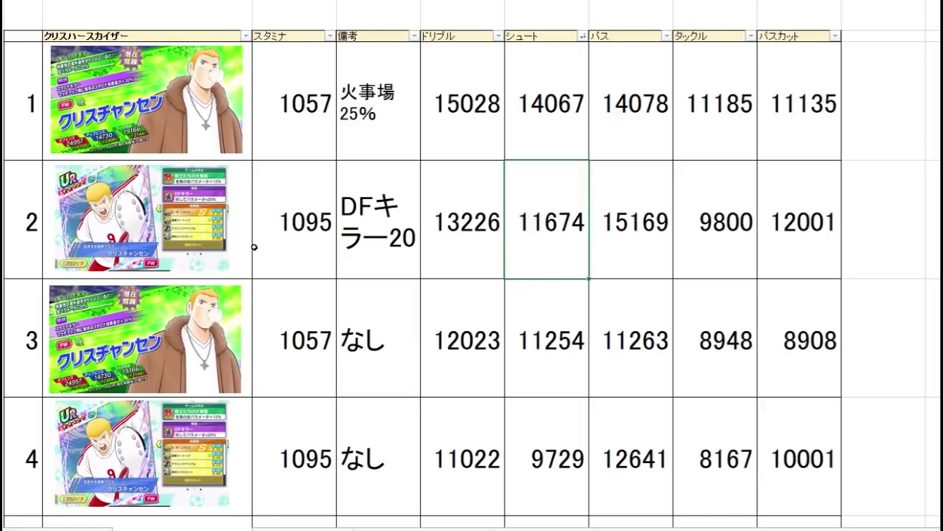
{"action": "left_click_drag", "start_coordinate": [246, 246], "coordinate": [648, 246]}
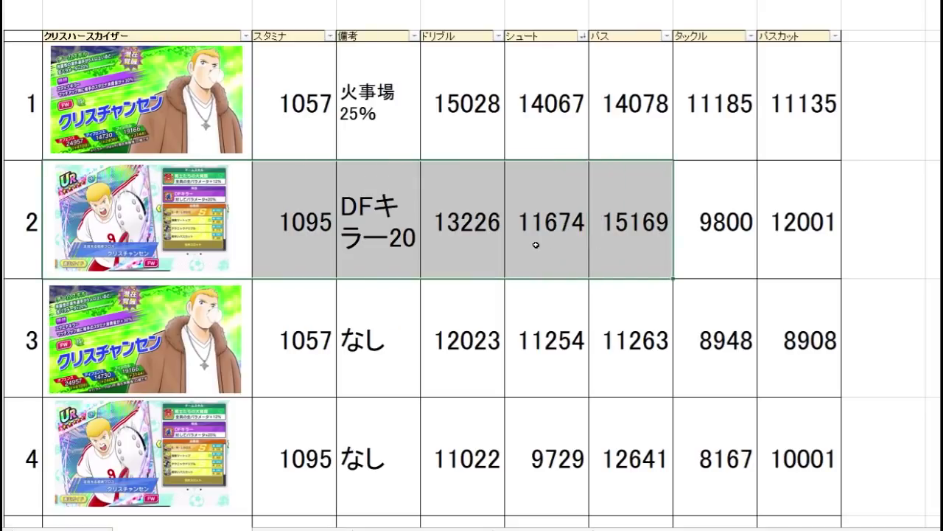
{"action": "left_click", "coordinate": [538, 243]}
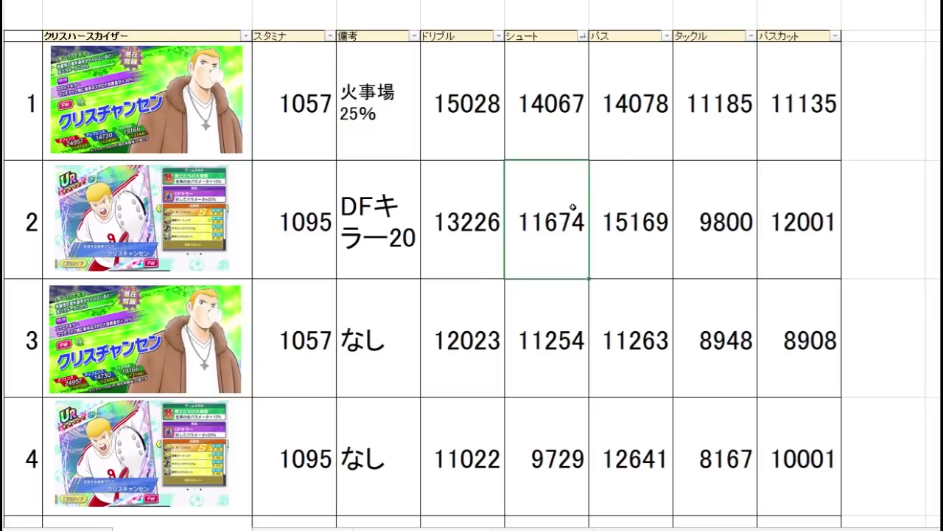
{"action": "left_click", "coordinate": [564, 136]}
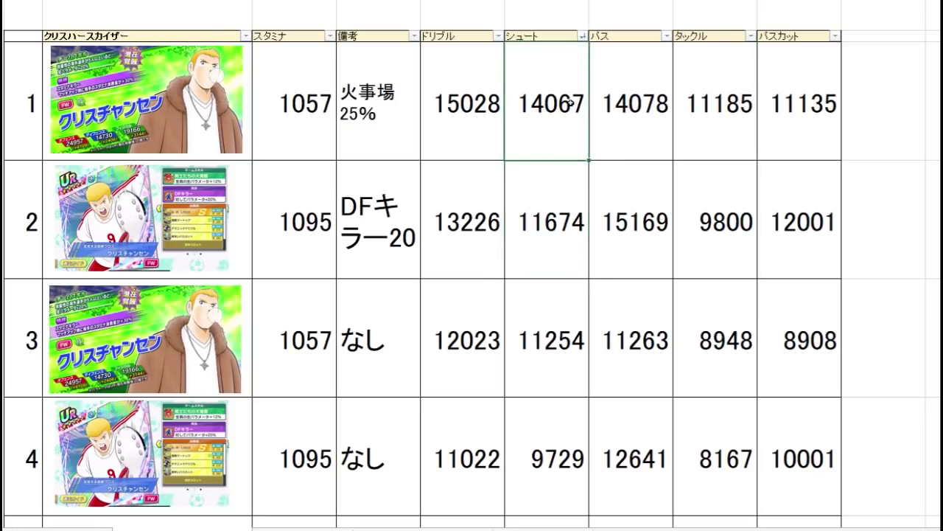
Sort the table by パス in descending order and compare the top two rows' パス values
{"action": "left_click", "coordinate": [646, 73]}
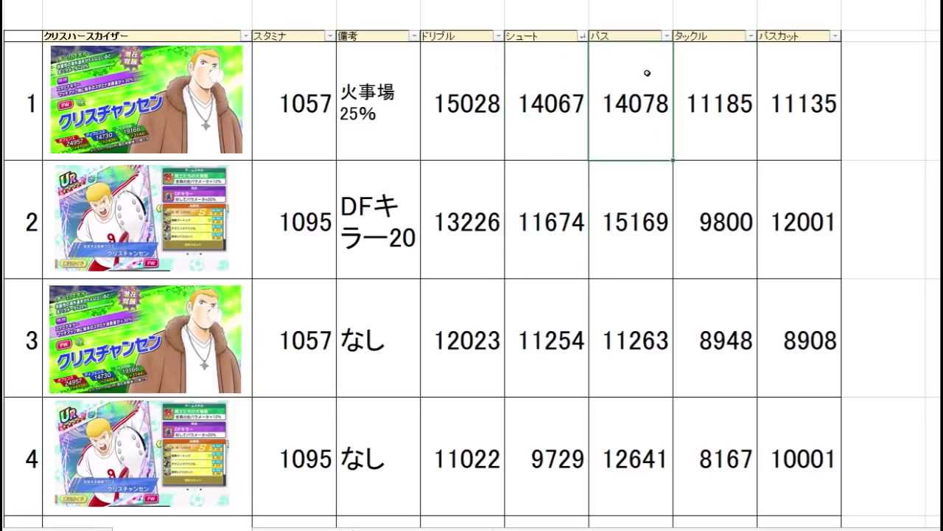
{"action": "left_click", "coordinate": [639, 75]}
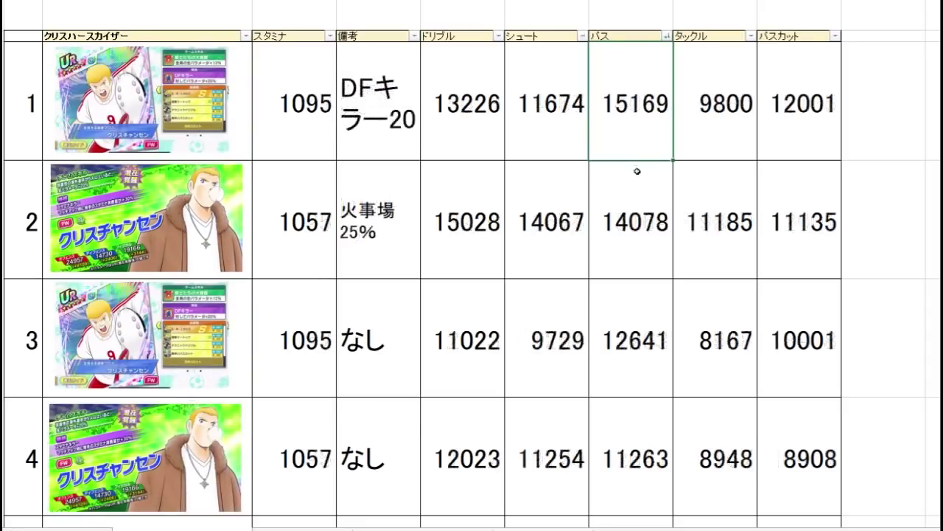
{"action": "left_click", "coordinate": [650, 214]}
{"action": "left_click", "coordinate": [646, 136]}
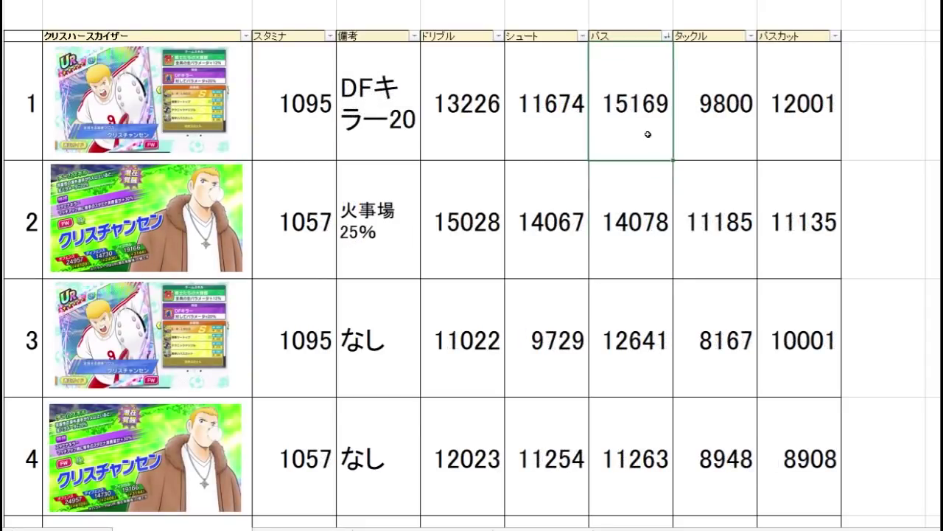
{"action": "left_click", "coordinate": [635, 222]}
{"action": "left_click", "coordinate": [651, 125]}
Examine the DFキラー20 row up to its パス value against the 火事場25% row
{"action": "left_click_drag", "start_coordinate": [246, 136], "coordinate": [665, 120]}
{"action": "left_click", "coordinate": [657, 126]}
{"action": "left_click", "coordinate": [649, 207]}
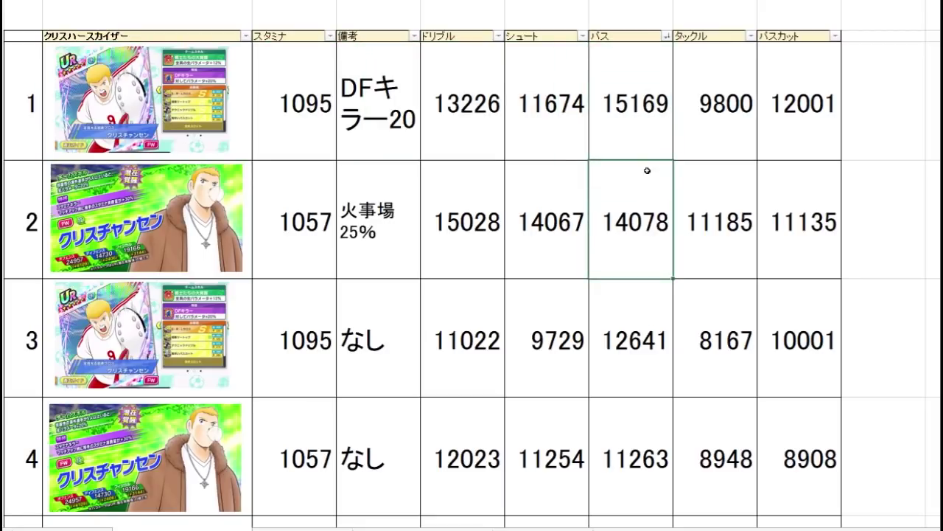
{"action": "left_click", "coordinate": [648, 144]}
{"action": "left_click", "coordinate": [648, 193]}
{"action": "left_click", "coordinate": [656, 145]}
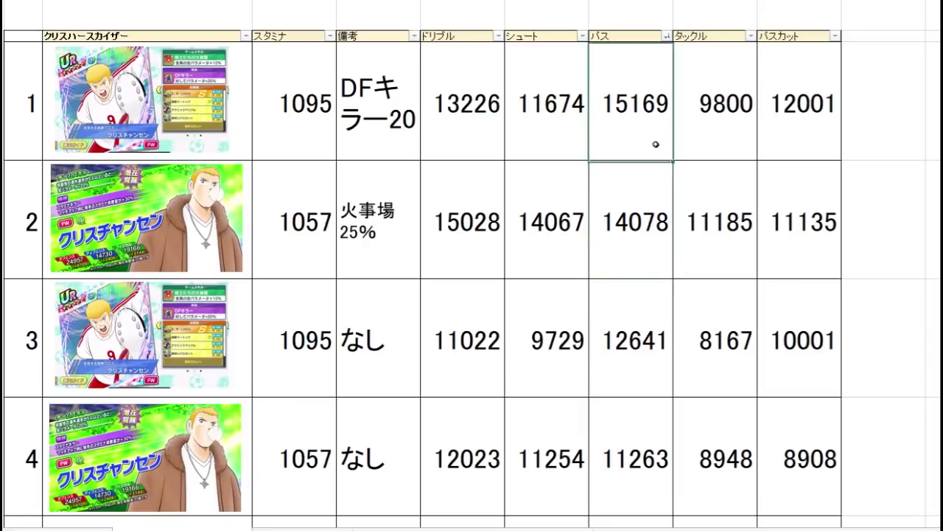
{"action": "left_click", "coordinate": [655, 222]}
{"action": "left_click", "coordinate": [652, 142]}
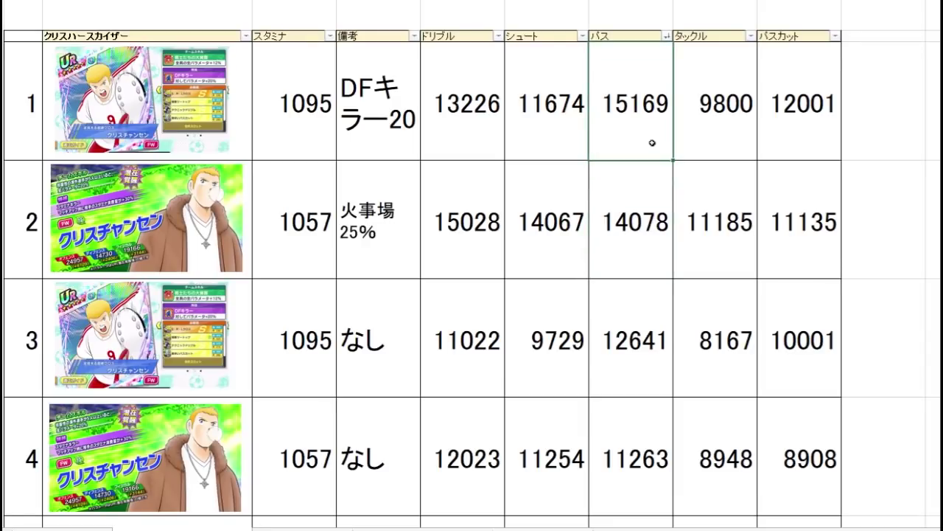
{"action": "left_click", "coordinate": [639, 237]}
Examine the ドリブル, シュート, パス and タックル values across the 火事場25% row
{"action": "left_click_drag", "start_coordinate": [772, 227], "coordinate": [289, 255]}
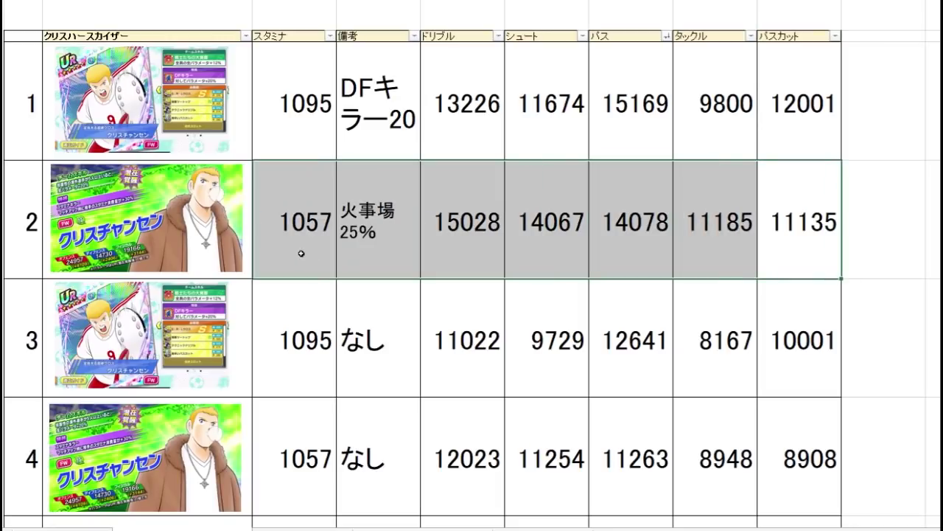
{"action": "left_click", "coordinate": [466, 265]}
{"action": "left_click", "coordinate": [541, 253]}
{"action": "left_click", "coordinate": [630, 249]}
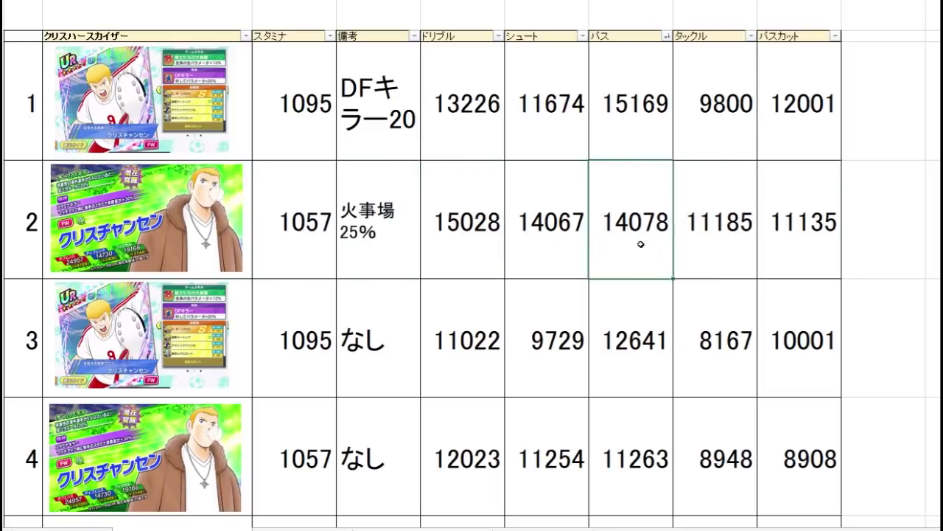
{"action": "left_click", "coordinate": [714, 238]}
{"action": "left_click", "coordinate": [661, 249]}
{"action": "left_click_drag", "start_coordinate": [243, 254], "coordinate": [506, 252]}
{"action": "left_click", "coordinate": [578, 251]}
{"action": "left_click", "coordinate": [615, 243]}
{"action": "left_click", "coordinate": [707, 235]}
Compare the top two rows' タックル values and sort the table by タックル in descending order
{"action": "left_click", "coordinate": [733, 144]}
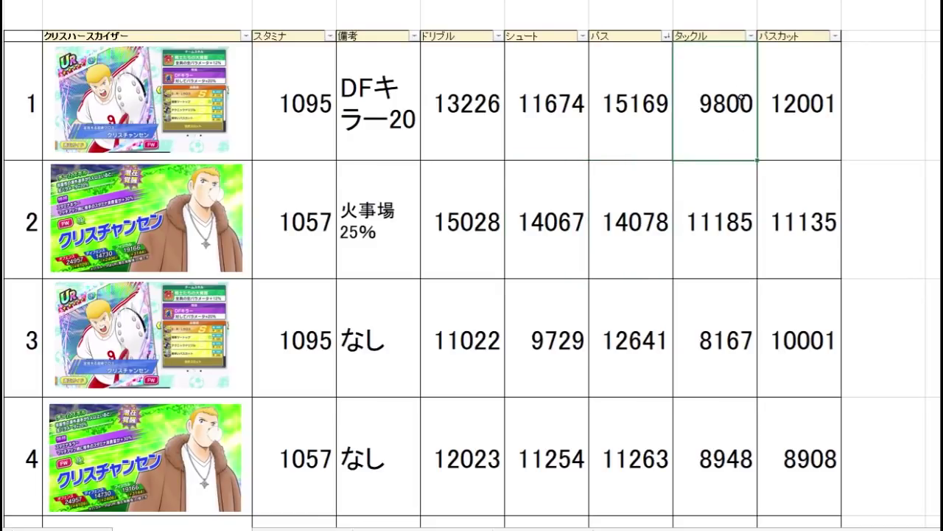
{"action": "left_click", "coordinate": [735, 216]}
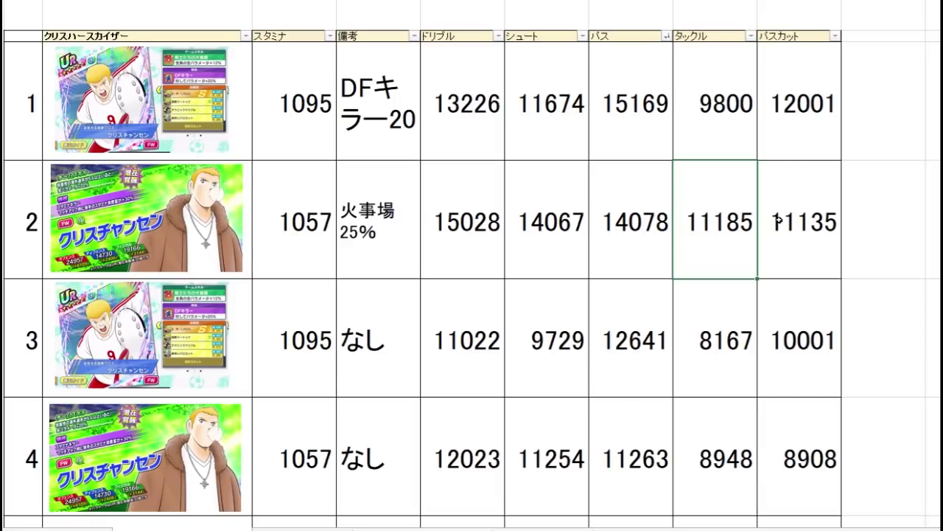
{"action": "left_click_drag", "start_coordinate": [782, 228], "coordinate": [252, 238]}
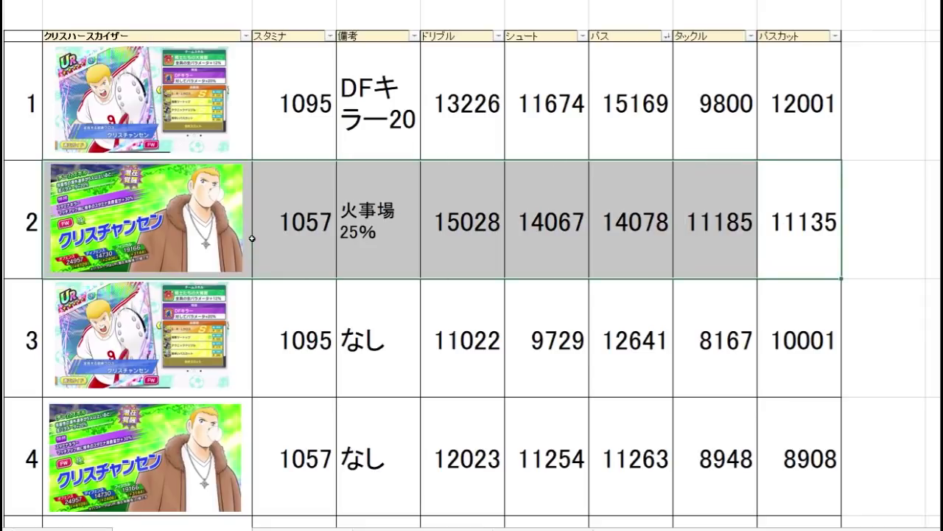
{"action": "left_click", "coordinate": [312, 235]}
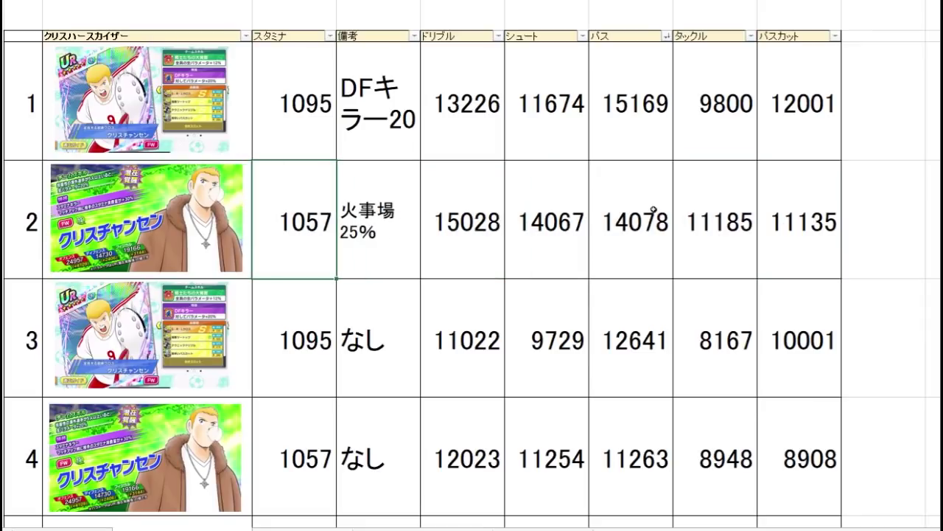
{"action": "left_click", "coordinate": [708, 229]}
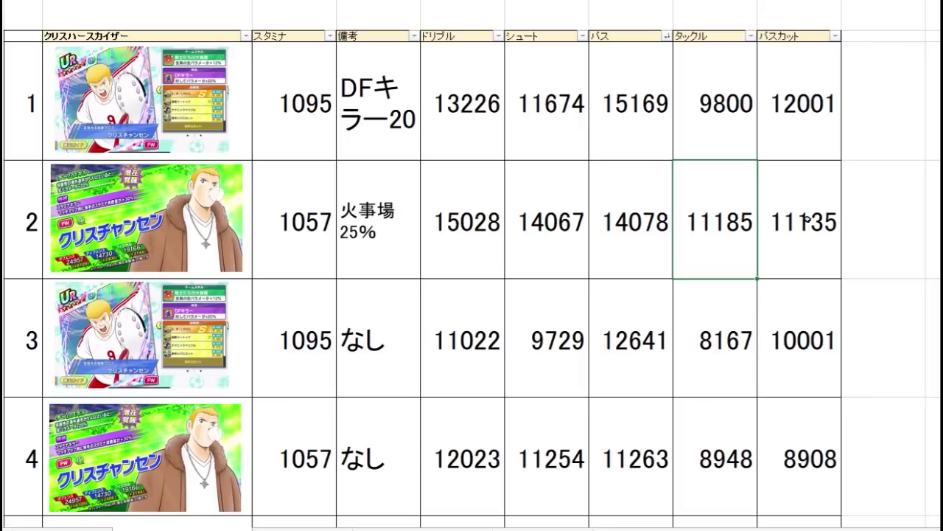
{"action": "left_click", "coordinate": [747, 109]}
{"action": "left_click", "coordinate": [752, 35]}
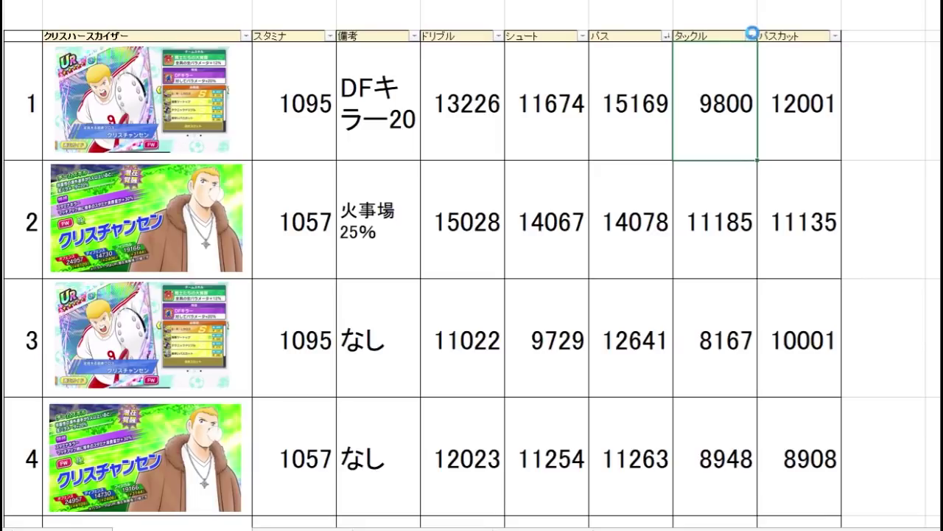
{"action": "left_click", "coordinate": [740, 65]}
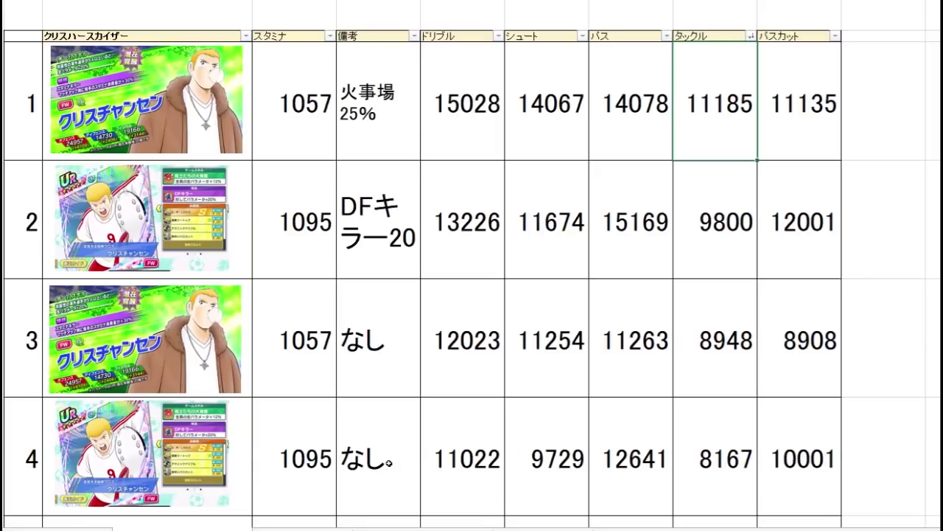
Examine the DFキラー20 row's スタミナ, 備考, ドリブル and パス entries
{"action": "left_click", "coordinate": [294, 457]}
{"action": "left_click", "coordinate": [301, 250]}
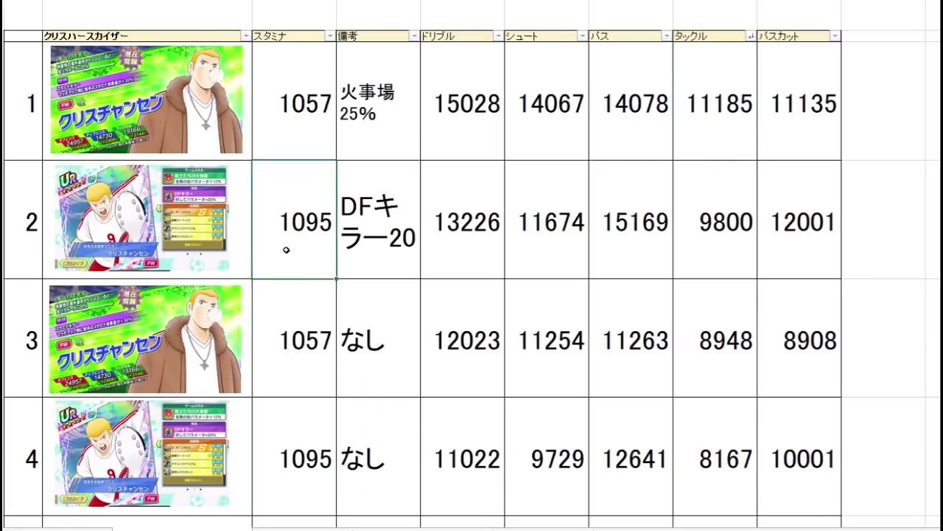
{"action": "left_click_drag", "start_coordinate": [246, 261], "coordinate": [817, 250]}
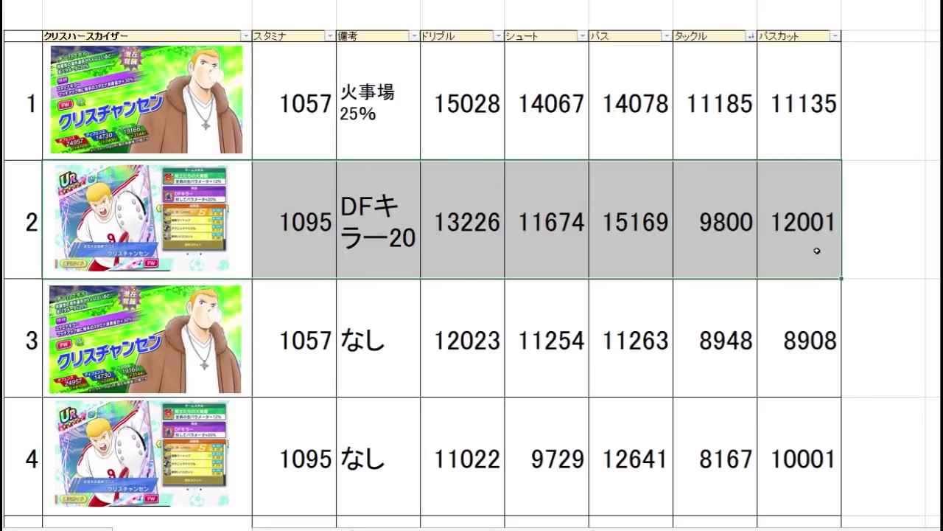
{"action": "left_click", "coordinate": [429, 244]}
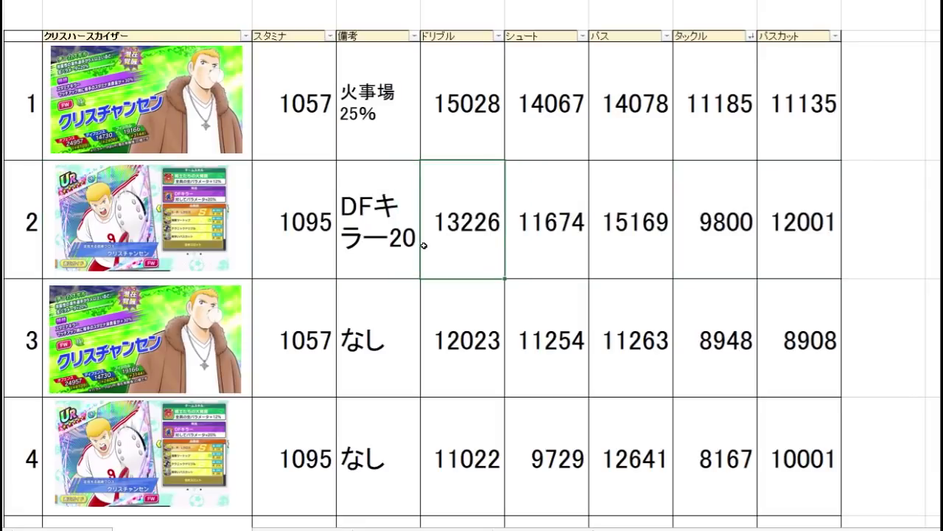
{"action": "left_click", "coordinate": [382, 243]}
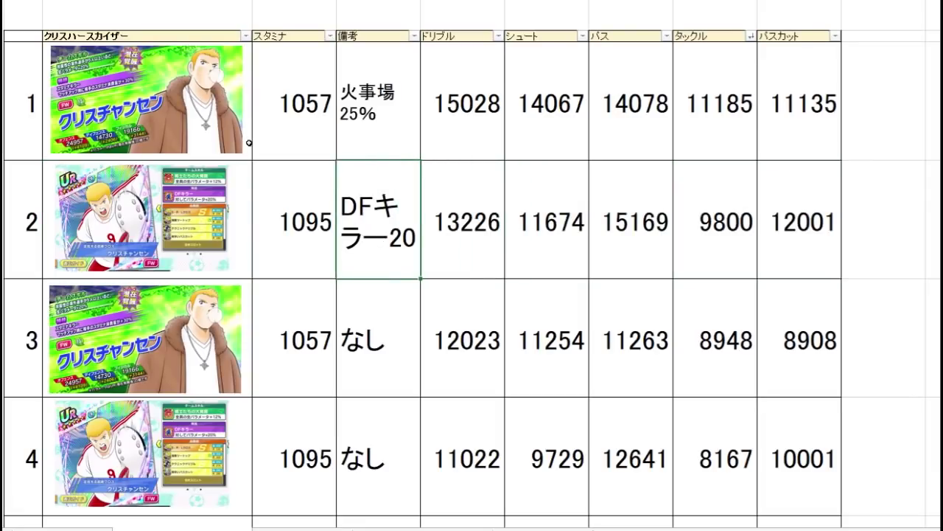
{"action": "left_click", "coordinate": [244, 250]}
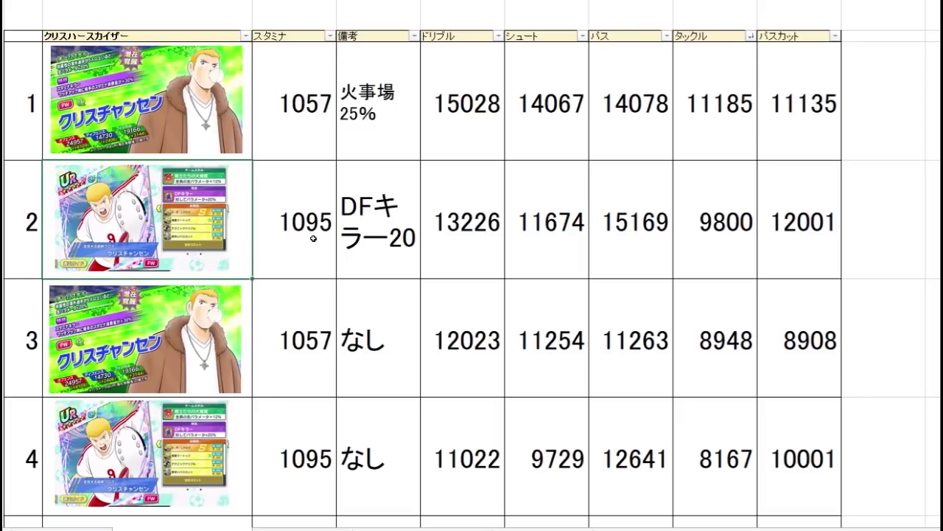
{"action": "left_click", "coordinate": [445, 238]}
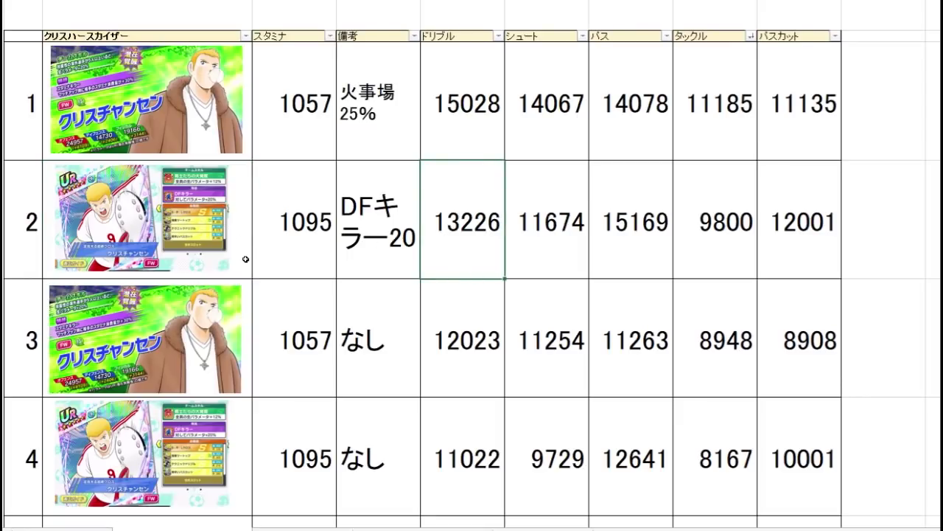
{"action": "left_click_drag", "start_coordinate": [245, 260], "coordinate": [581, 244]}
{"action": "left_click", "coordinate": [605, 237]}
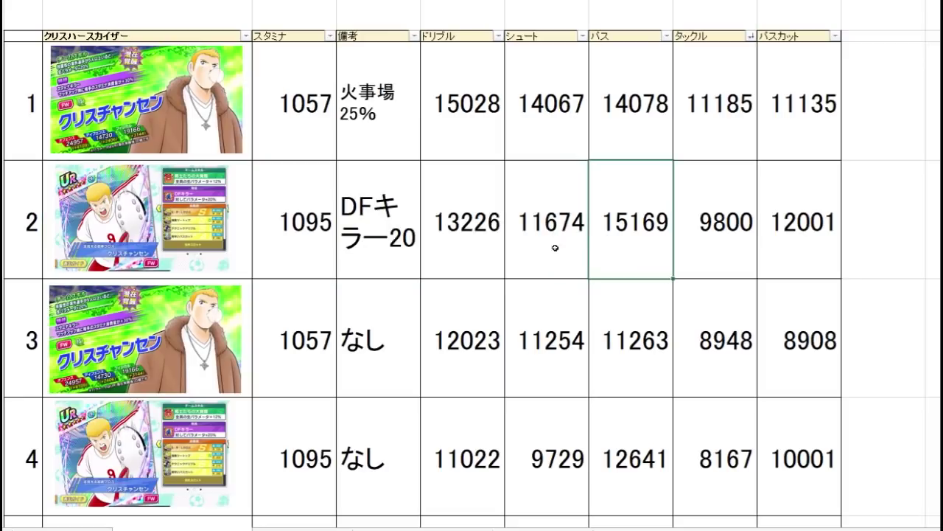
Switch to ハース's 数値チェックシート and view the character card with its skill list
{"action": "left_click", "coordinate": [542, 266]}
{"action": "left_click", "coordinate": [321, 529]}
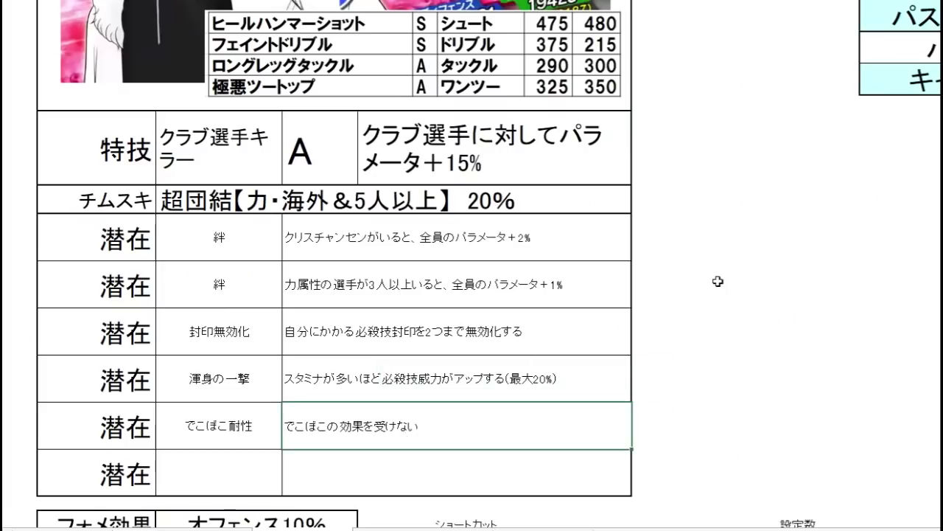
{"action": "scroll", "coordinate": [718, 281], "scroll_direction": "up", "scroll_amount": 4}
{"action": "left_click", "coordinate": [698, 247]}
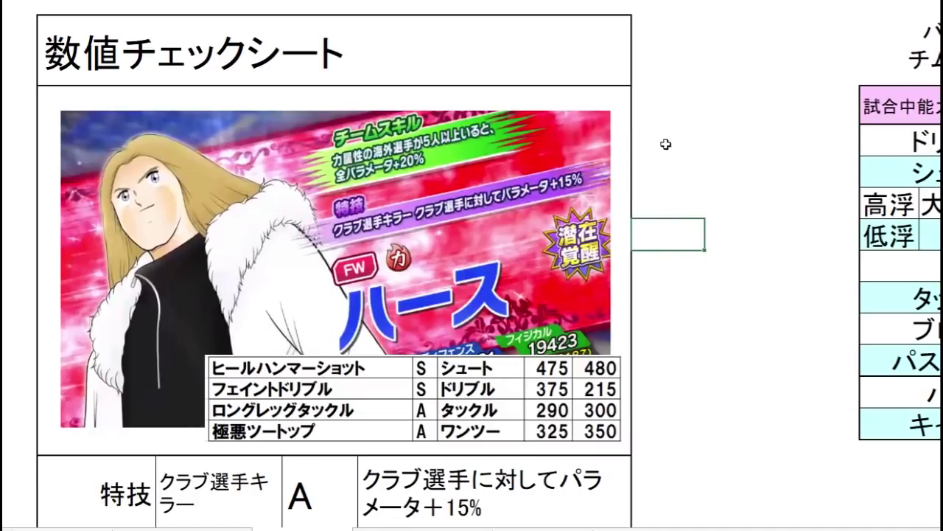
{"action": "left_click", "coordinate": [714, 286]}
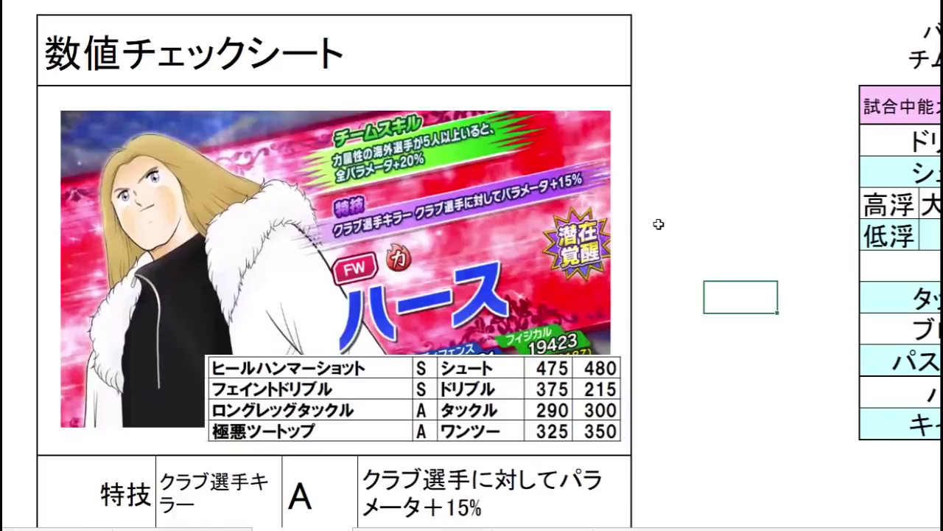
Examine the 特技 effect and the チムスキ entry on ハース's sheet
{"action": "scroll", "coordinate": [658, 224], "scroll_direction": "down", "scroll_amount": 2}
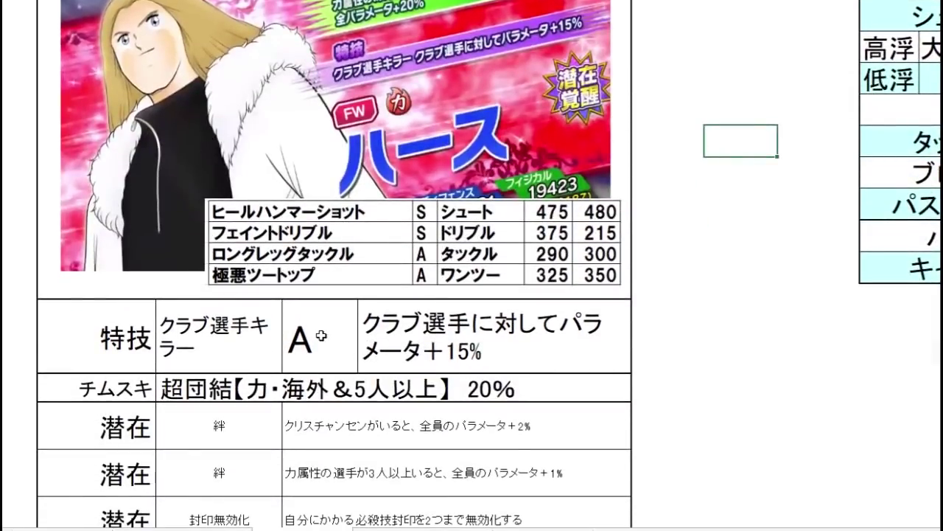
{"action": "left_click", "coordinate": [450, 336]}
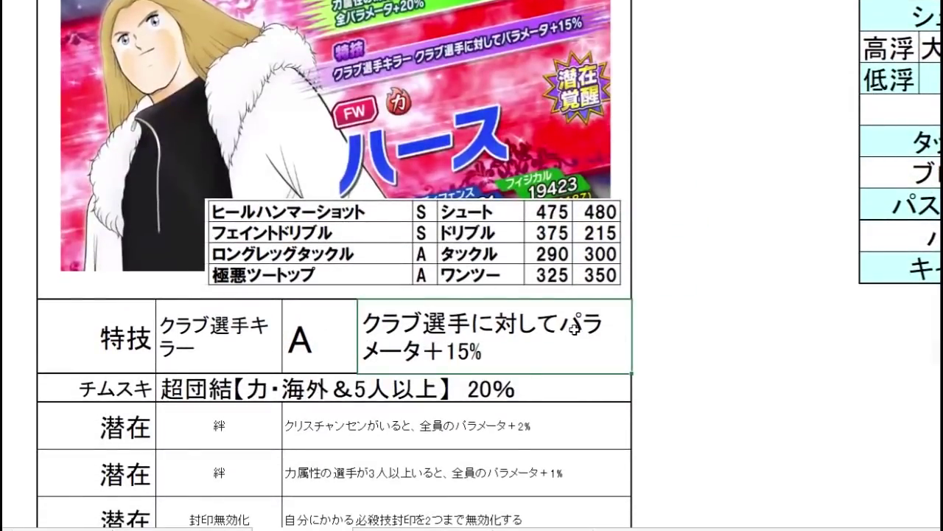
{"action": "left_click", "coordinate": [558, 383]}
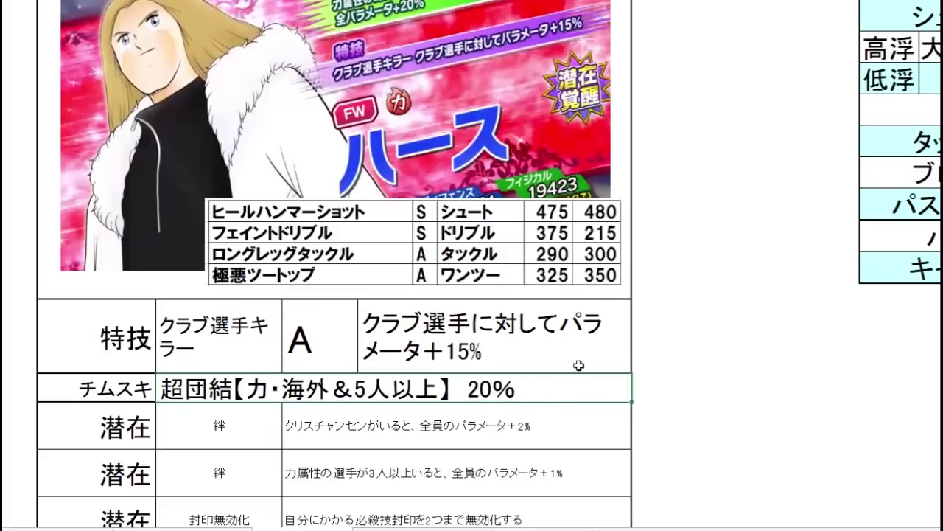
Examine the conditions and parameter bonuses of the two 絆 entries among the 潜在 skills
{"action": "scroll", "coordinate": [666, 254], "scroll_direction": "down", "scroll_amount": 1}
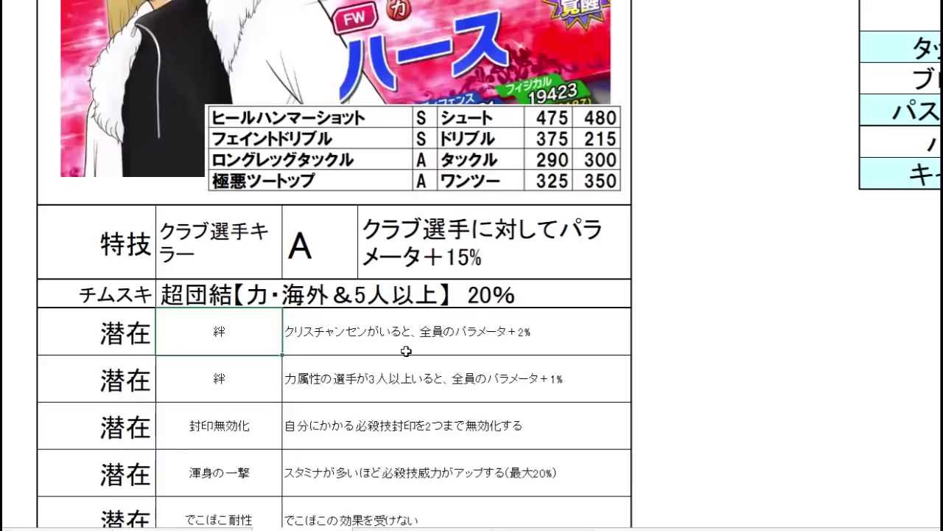
{"action": "left_click", "coordinate": [492, 348]}
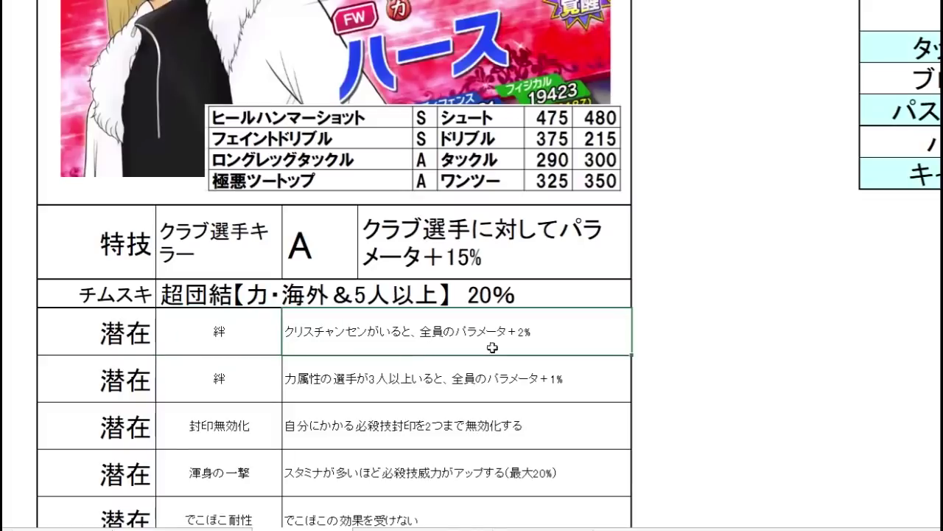
{"action": "left_click", "coordinate": [245, 376]}
{"action": "left_click", "coordinate": [507, 387]}
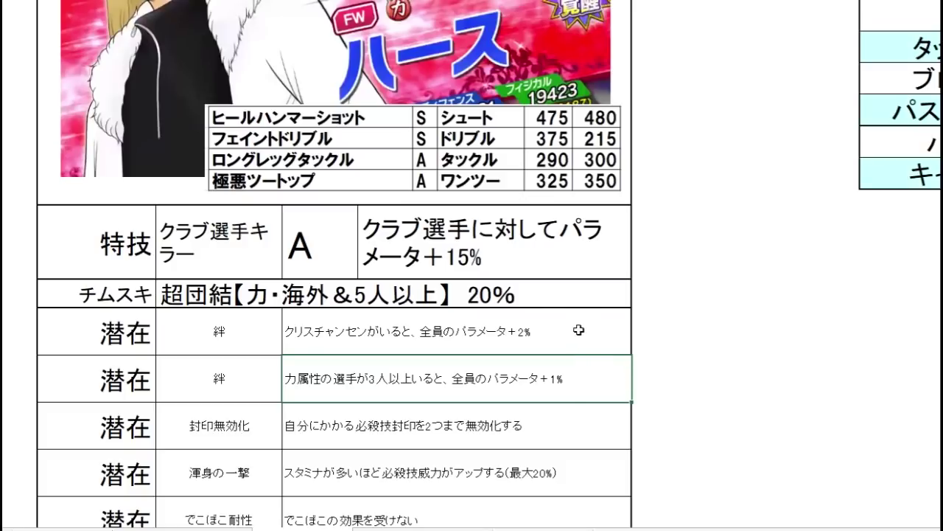
{"action": "left_click_drag", "start_coordinate": [578, 331], "coordinate": [294, 392]}
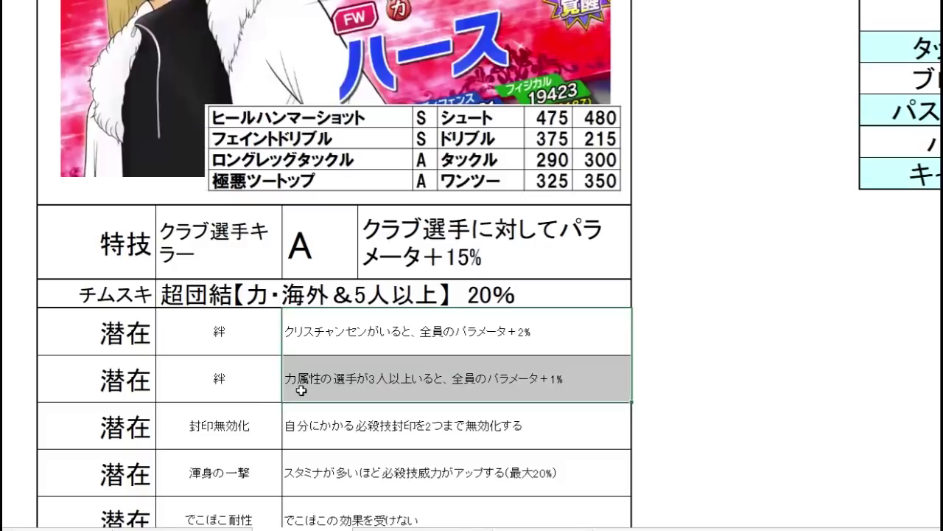
{"action": "left_click", "coordinate": [702, 313]}
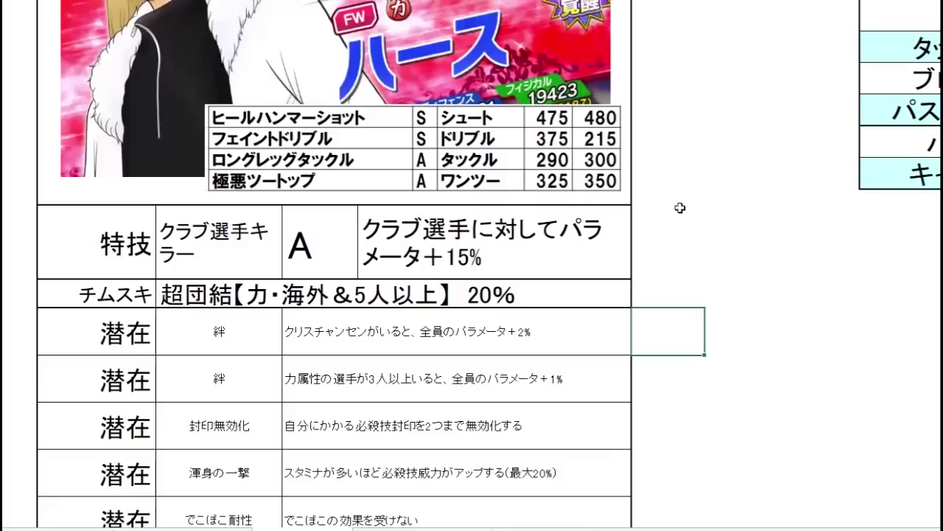
Examine the 封印無効化 and 渾身の一撃 descriptions among the 潜在 skills
{"action": "scroll", "coordinate": [679, 199], "scroll_direction": "down", "scroll_amount": 1}
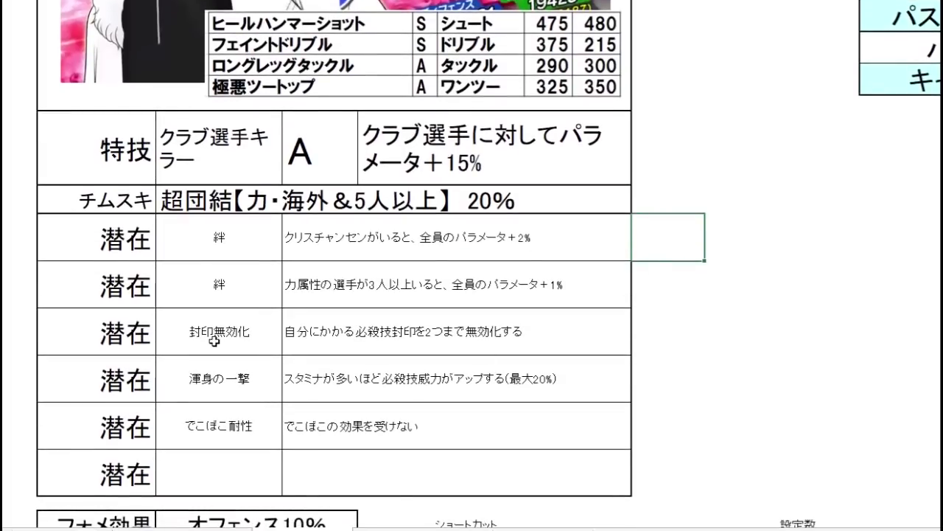
{"action": "left_click", "coordinate": [214, 342]}
{"action": "left_click", "coordinate": [408, 340]}
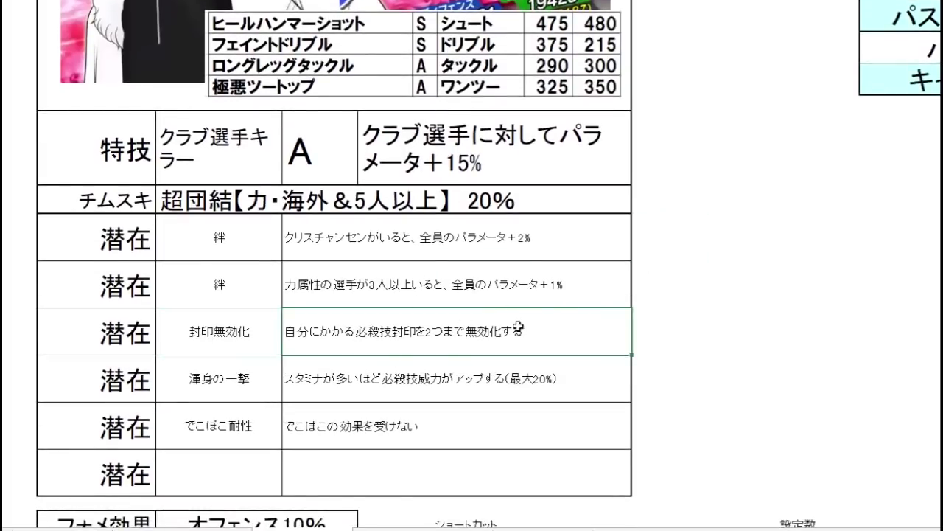
{"action": "left_click", "coordinate": [253, 398]}
{"action": "left_click", "coordinate": [486, 382]}
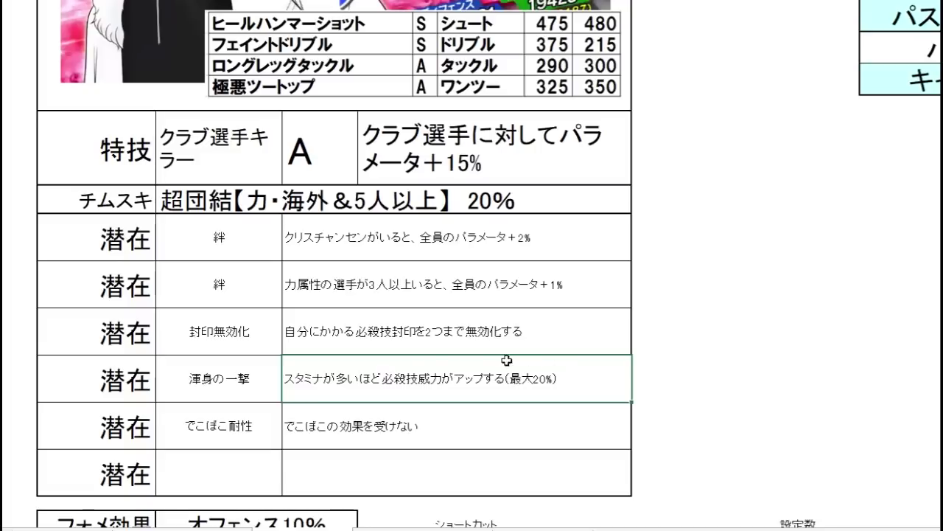
Compare the 封印無効化, でこぼこ耐性 and 渾身の一撃 entries with their effect descriptions
{"action": "left_click_drag", "start_coordinate": [410, 321], "coordinate": [229, 329]}
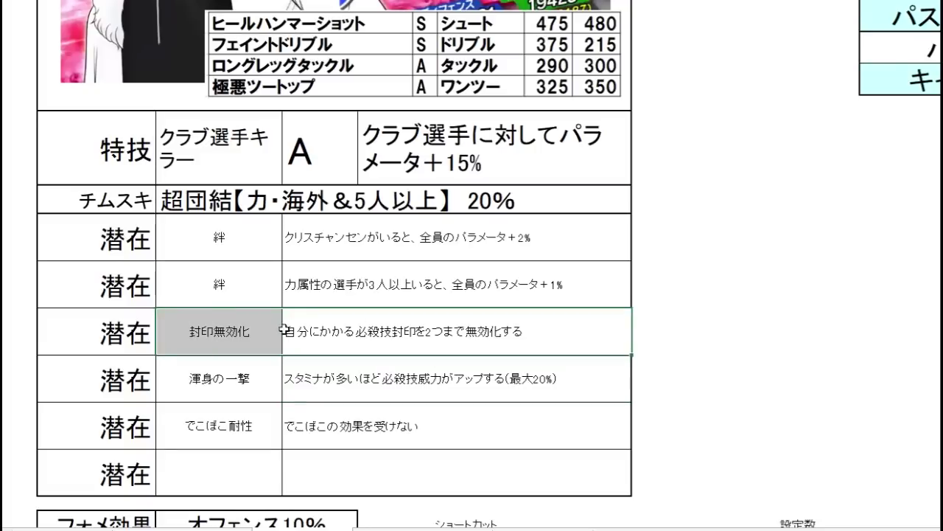
{"action": "left_click_drag", "start_coordinate": [335, 441], "coordinate": [169, 432]}
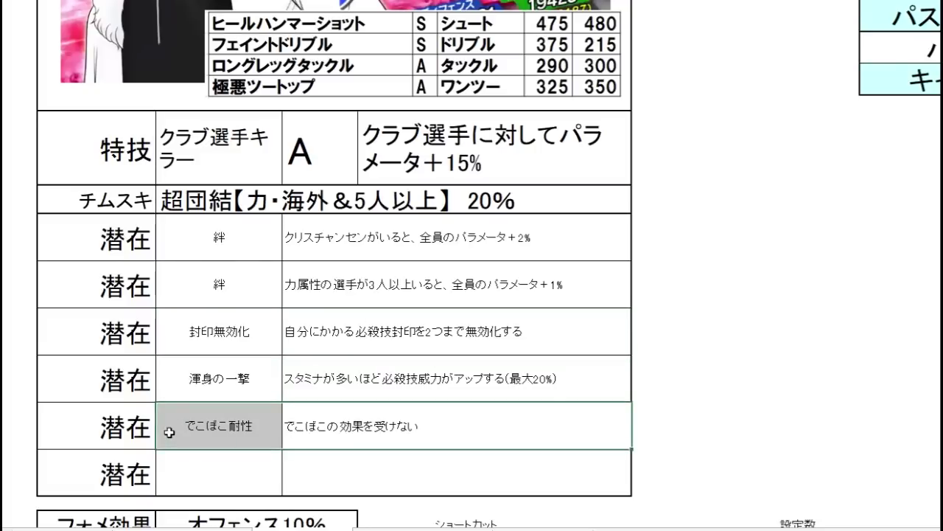
{"action": "left_click", "coordinate": [188, 435]}
{"action": "left_click", "coordinate": [345, 441]}
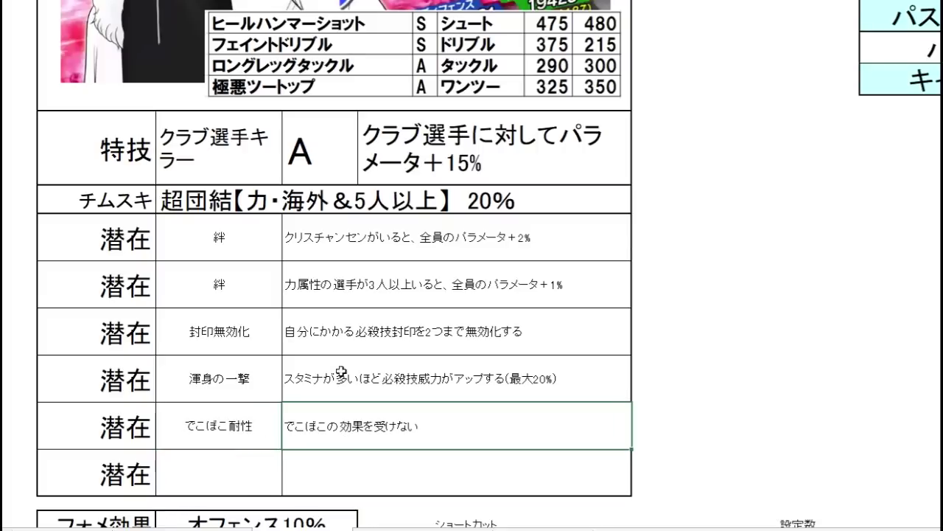
{"action": "left_click", "coordinate": [343, 331]}
{"action": "left_click_drag", "start_coordinate": [266, 336], "coordinate": [353, 338]}
{"action": "left_click_drag", "start_coordinate": [294, 429], "coordinate": [226, 431]}
{"action": "left_click", "coordinate": [342, 421]}
{"action": "left_click_drag", "start_coordinate": [293, 395], "coordinate": [229, 396]}
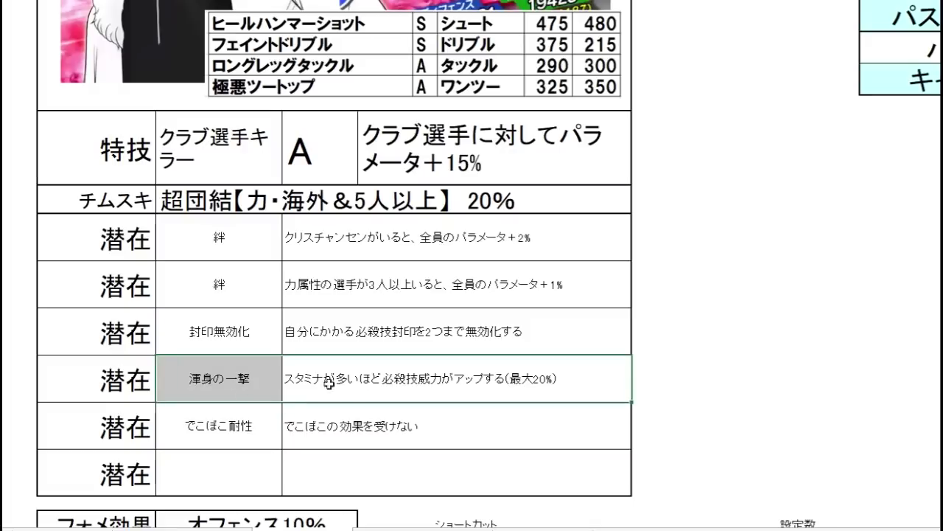
{"action": "left_click", "coordinate": [645, 382]}
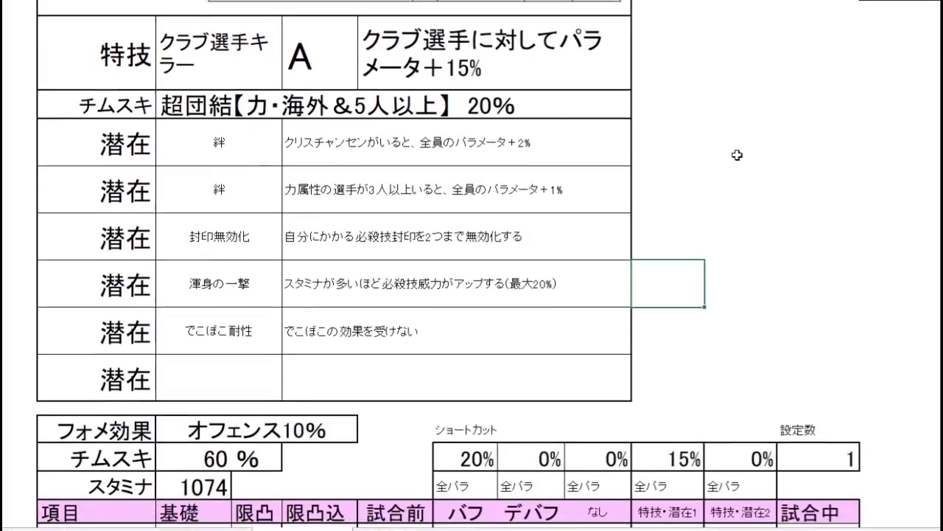
Look over the base stats table below the 潜在 skills, and bring the full 試合中能力値 table into view
{"action": "scroll", "coordinate": [700, 147], "scroll_direction": "down", "scroll_amount": 1}
{"action": "scroll", "coordinate": [612, 167], "scroll_direction": "down", "scroll_amount": 3}
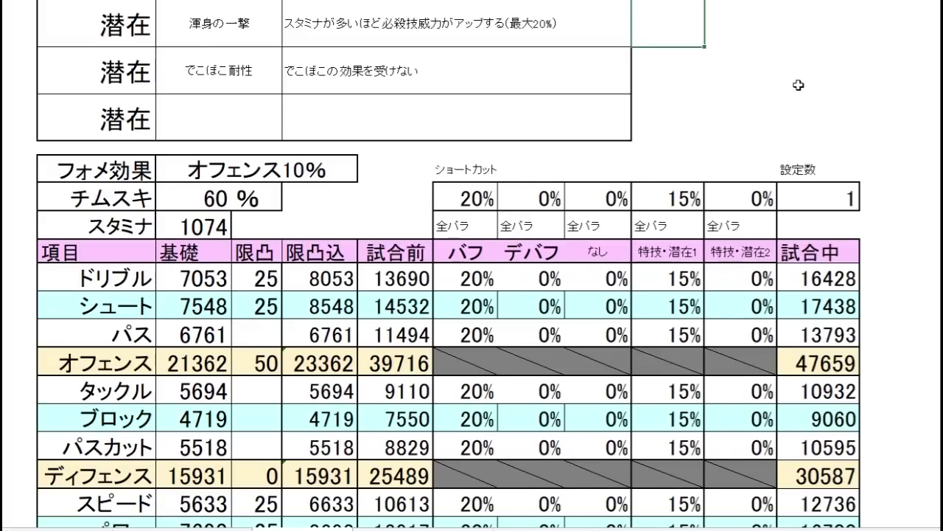
{"action": "scroll", "coordinate": [800, 86], "scroll_direction": "down", "scroll_amount": 2}
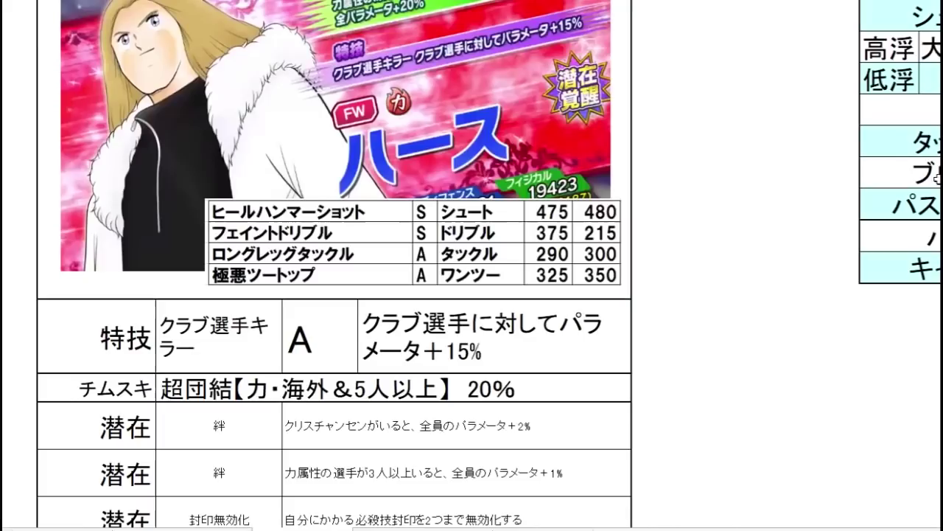
{"action": "scroll", "coordinate": [472, 265], "scroll_direction": "up", "scroll_amount": 2}
{"action": "scroll", "coordinate": [472, 265], "scroll_direction": "right", "scroll_amount": 4}
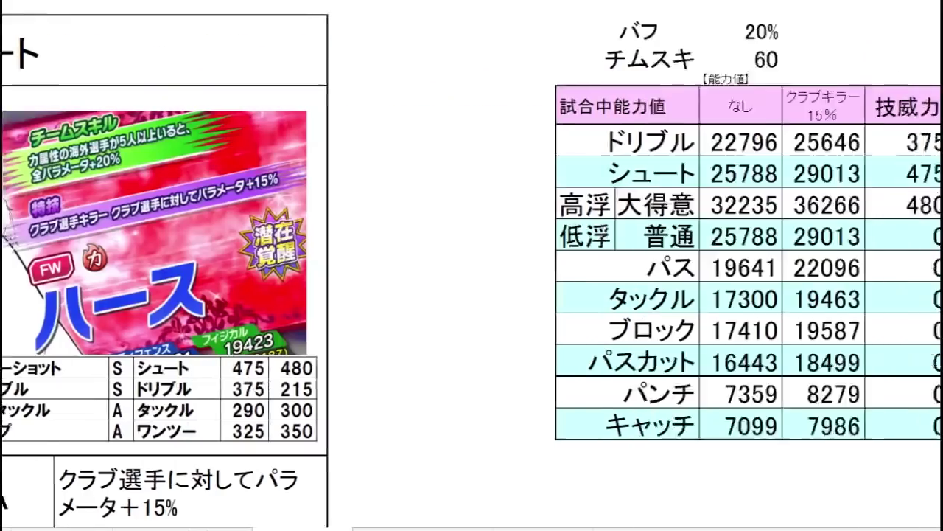
{"action": "scroll", "coordinate": [472, 265], "scroll_direction": "right", "scroll_amount": 4}
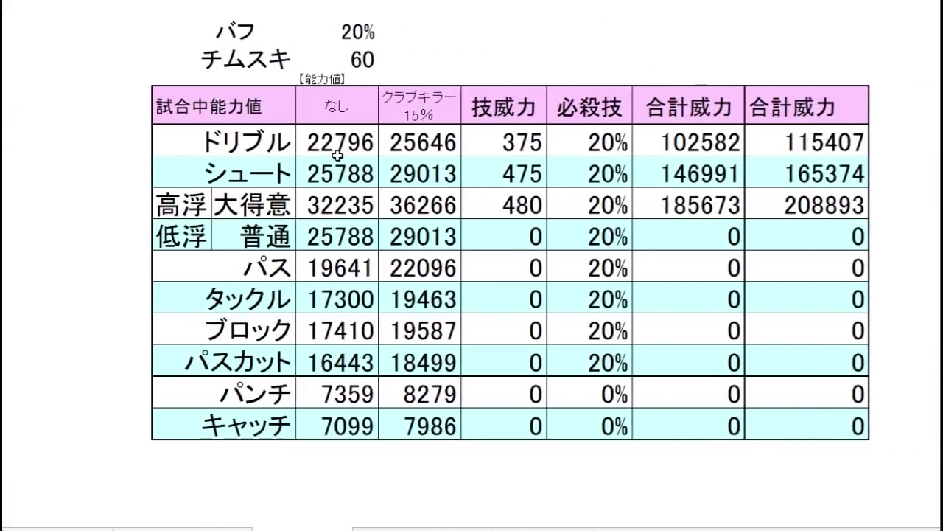
Fill the ドリブル and シュート label cells of the 試合中能力値 table with yellow
{"action": "left_click_drag", "start_coordinate": [267, 143], "coordinate": [262, 172]}
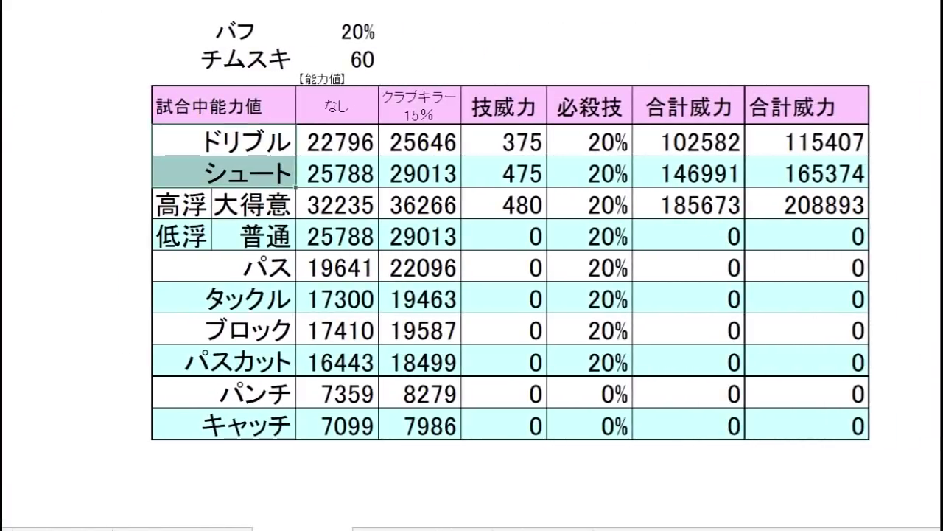
{"action": "left_click", "coordinate": [542, 40]}
{"action": "left_click", "coordinate": [716, 36]}
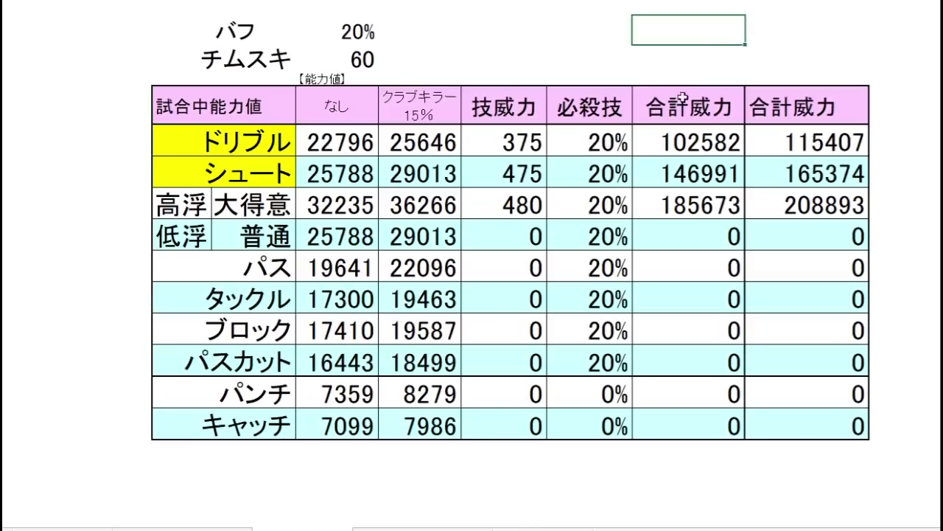
{"action": "left_click", "coordinate": [935, 173]}
{"action": "left_click", "coordinate": [915, 285]}
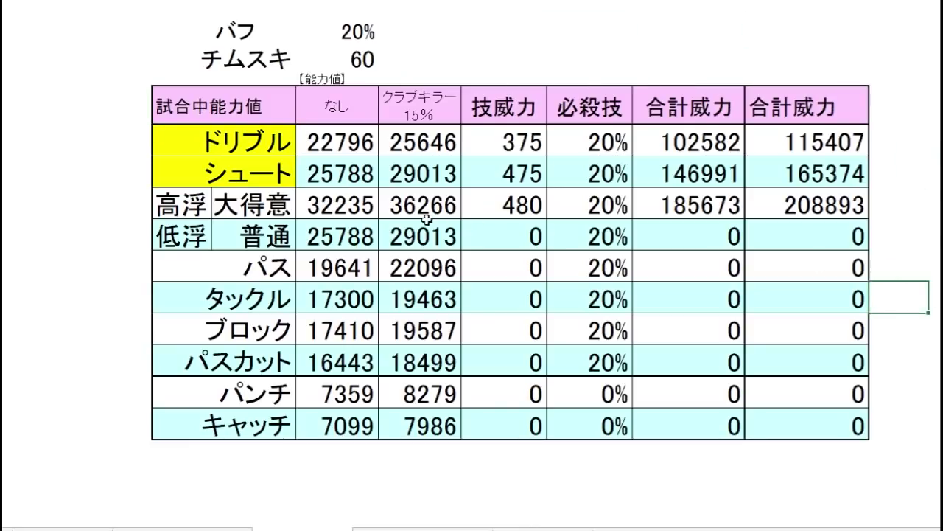
Examine the クラブキラー15% column, checking its ドリブル, シュート and パス values
{"action": "left_click_drag", "start_coordinate": [439, 109], "coordinate": [433, 390]}
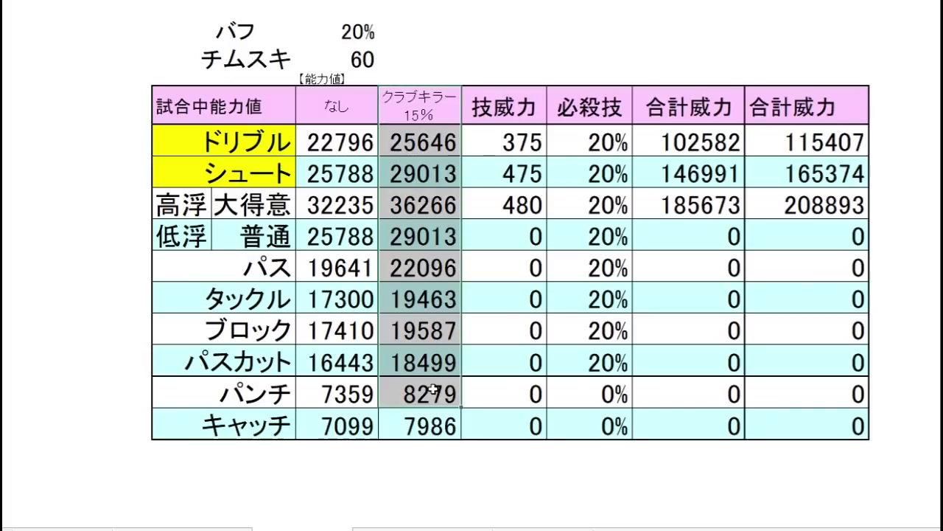
{"action": "left_click", "coordinate": [438, 147]}
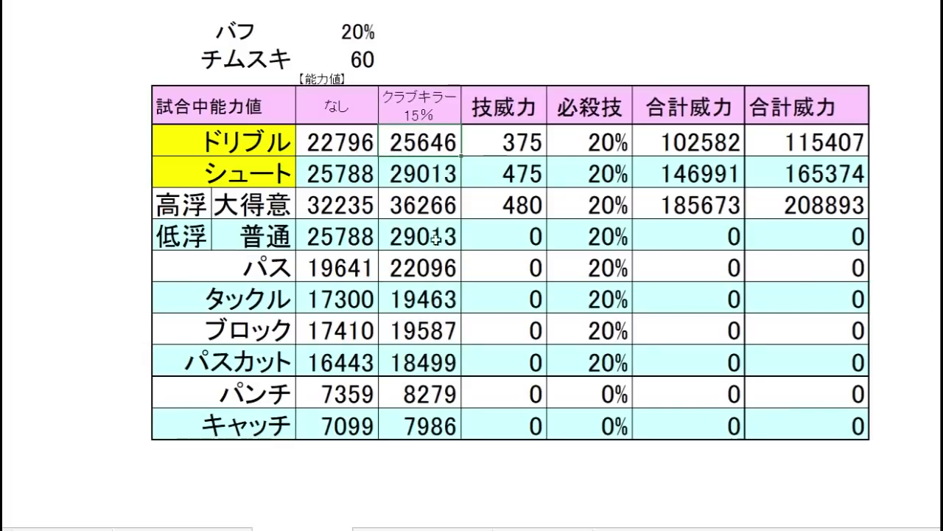
{"action": "left_click", "coordinate": [423, 174]}
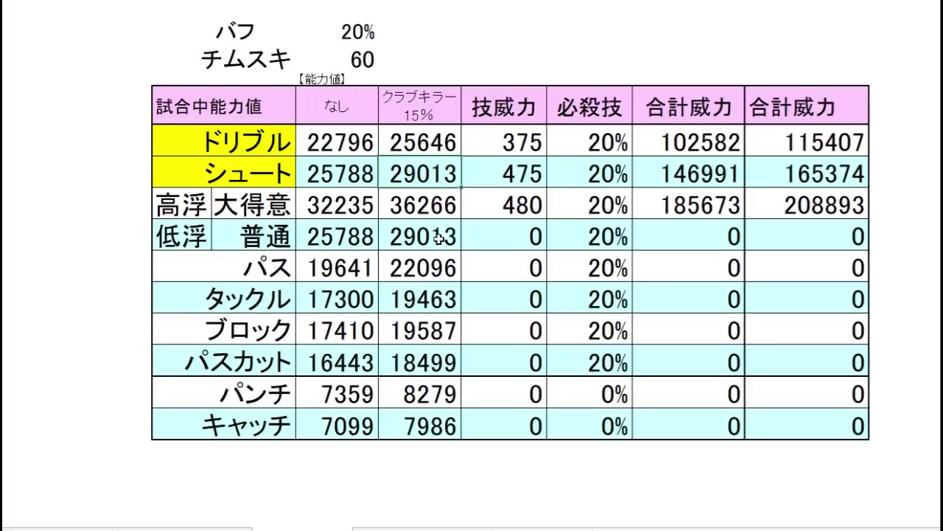
{"action": "left_click", "coordinate": [424, 272]}
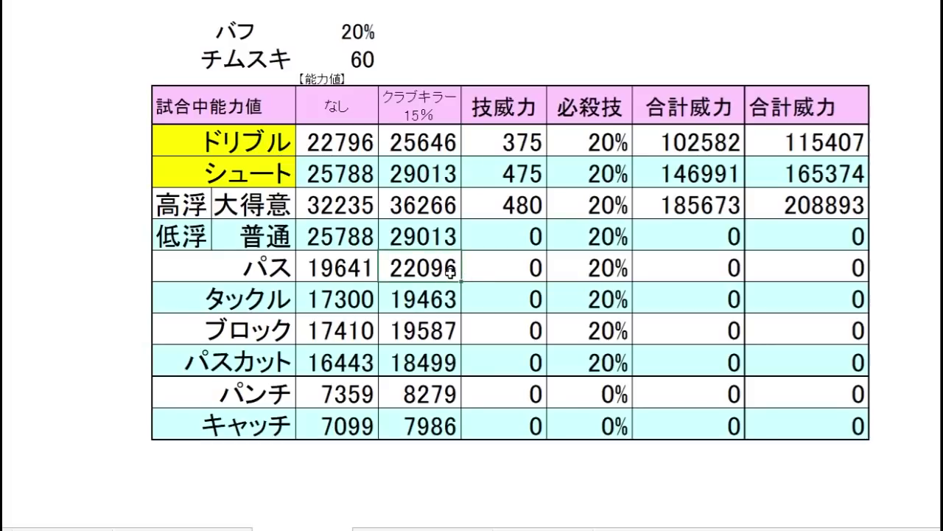